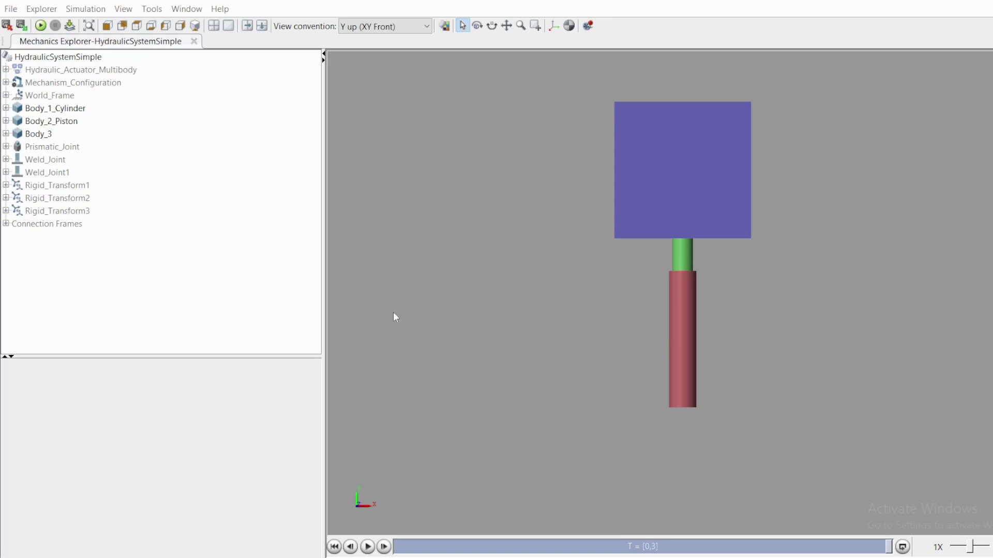
# - Play the hydraulic lift animation in Mechanics Explorer
pyautogui.click(367, 547)
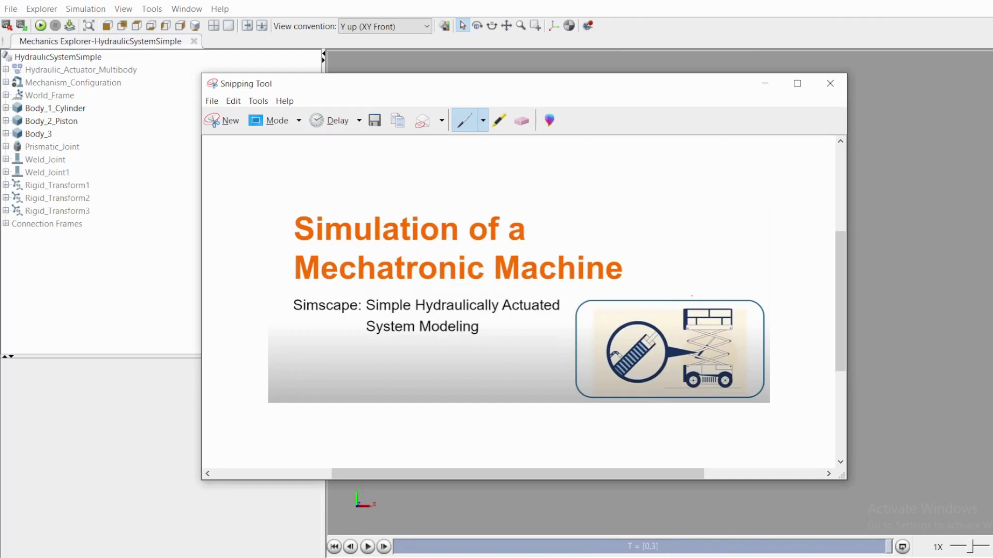
# - Circle the scissor-lift illustration in red, then minimize Snipping Tool to show the 3D model
pyautogui.moveTo(690, 295)
pyautogui.mouseDown()
pyautogui.moveTo(545, 361)
pyautogui.moveTo(691, 296)
pyautogui.mouseUp()
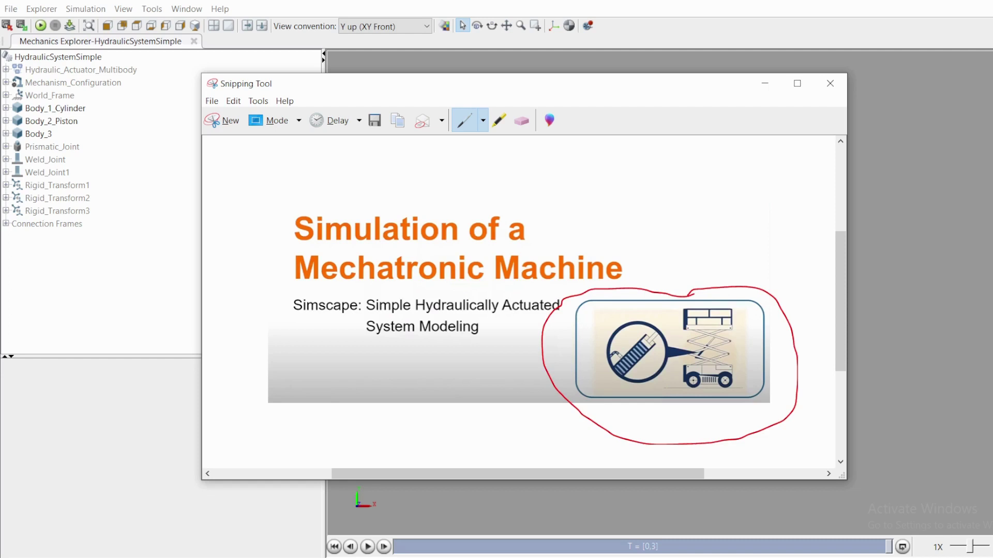
pyautogui.click(764, 83)
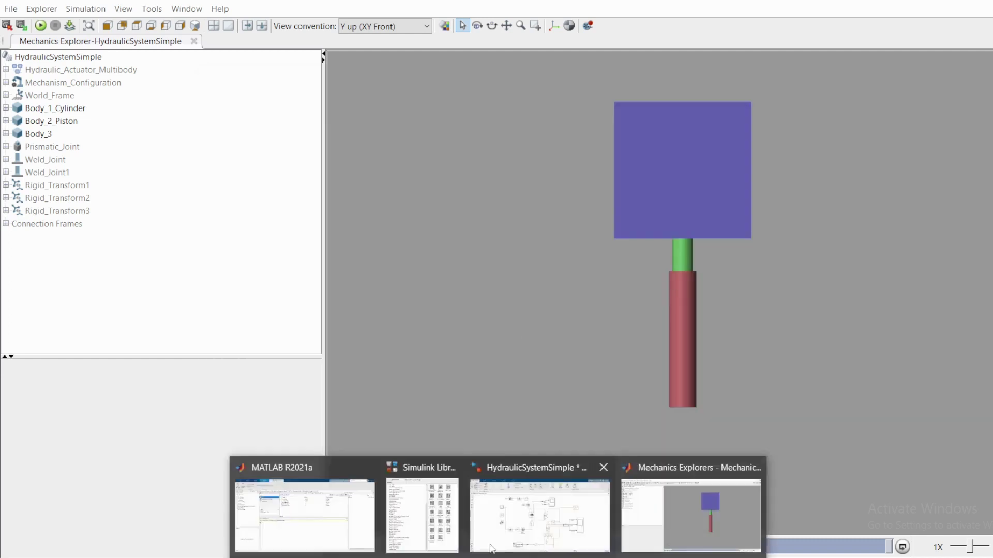
# - Point out the actuator and linkage blocks in HydraulicSystemSimple, run it, and view the replay
pyautogui.click(543, 505)
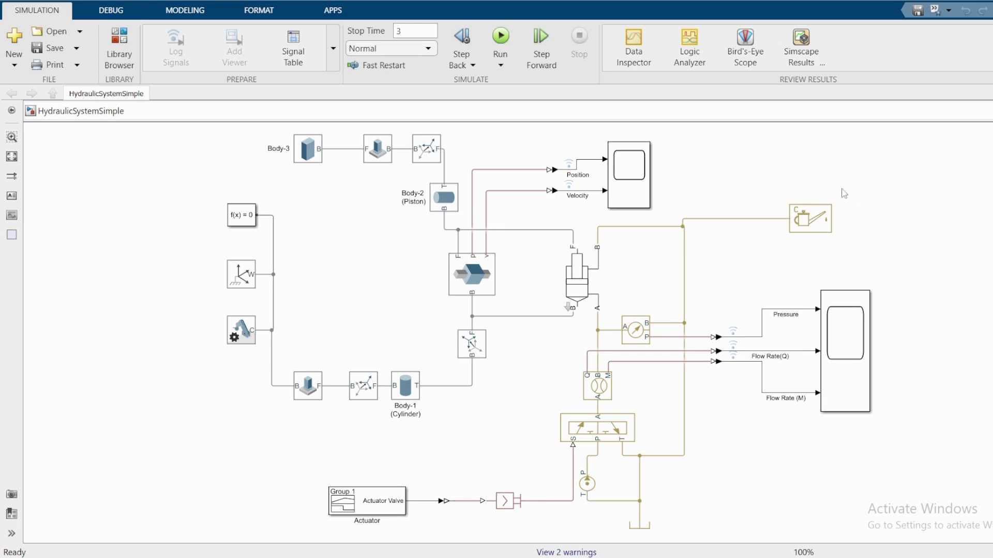
pyautogui.click(591, 284)
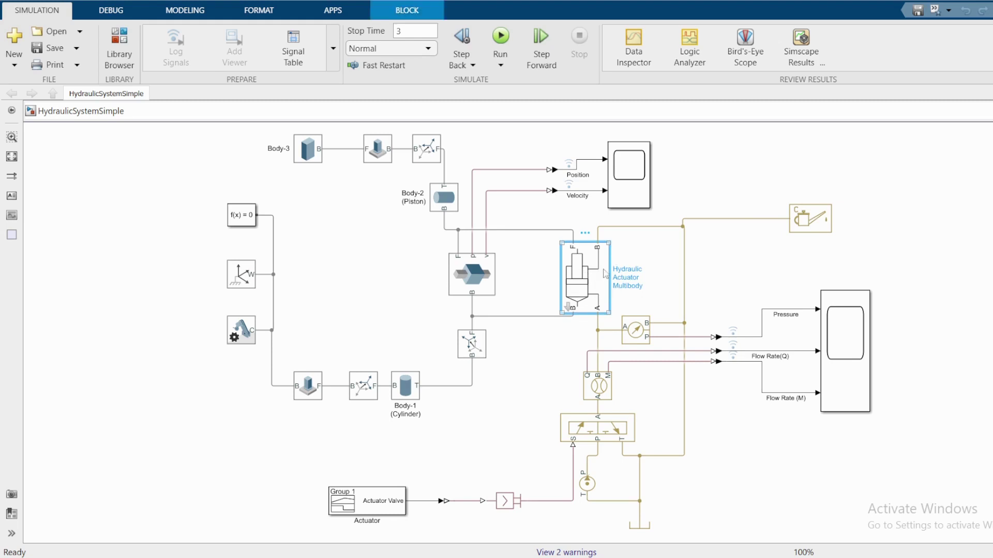
pyautogui.click(487, 423)
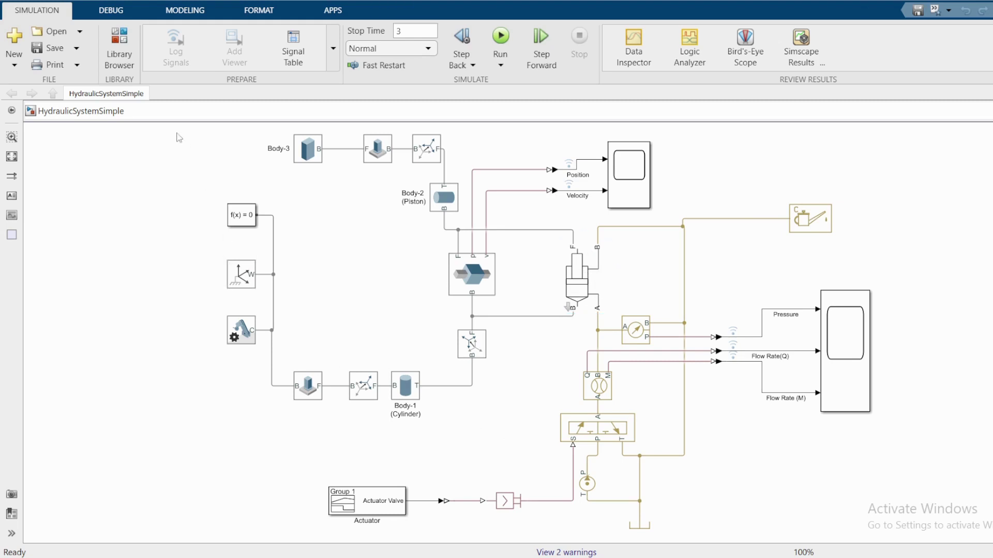
pyautogui.moveTo(176, 133); pyautogui.dragTo(527, 436)
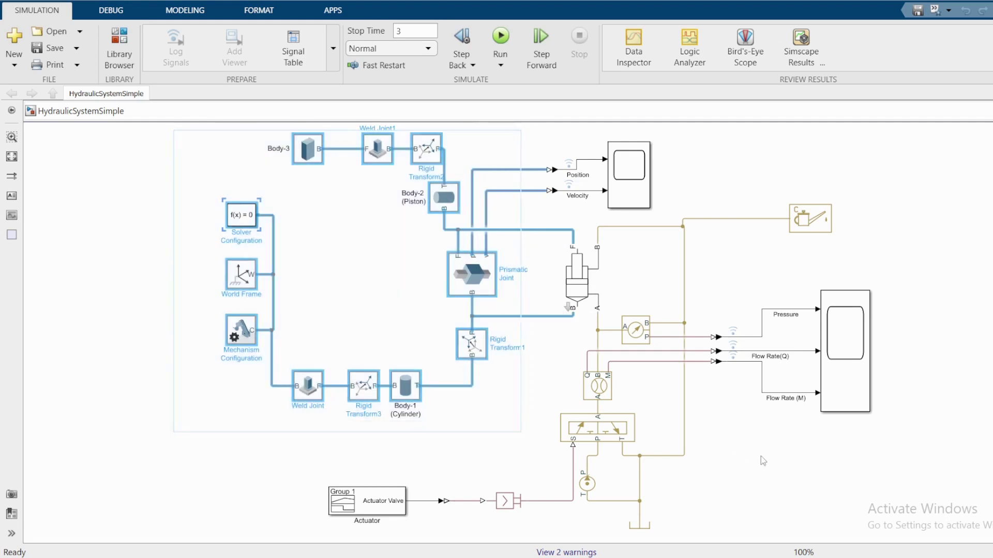
pyautogui.click(729, 301)
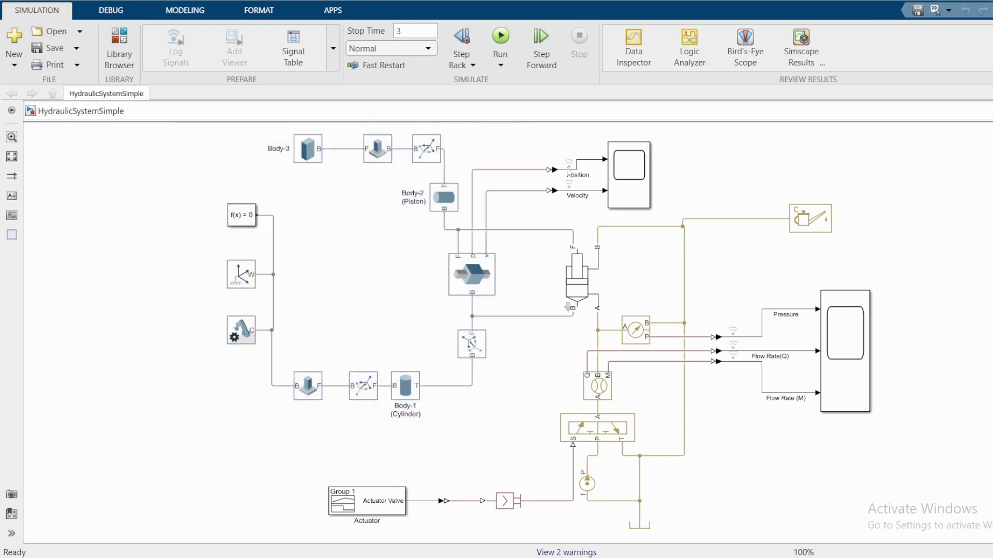
pyautogui.click(500, 36)
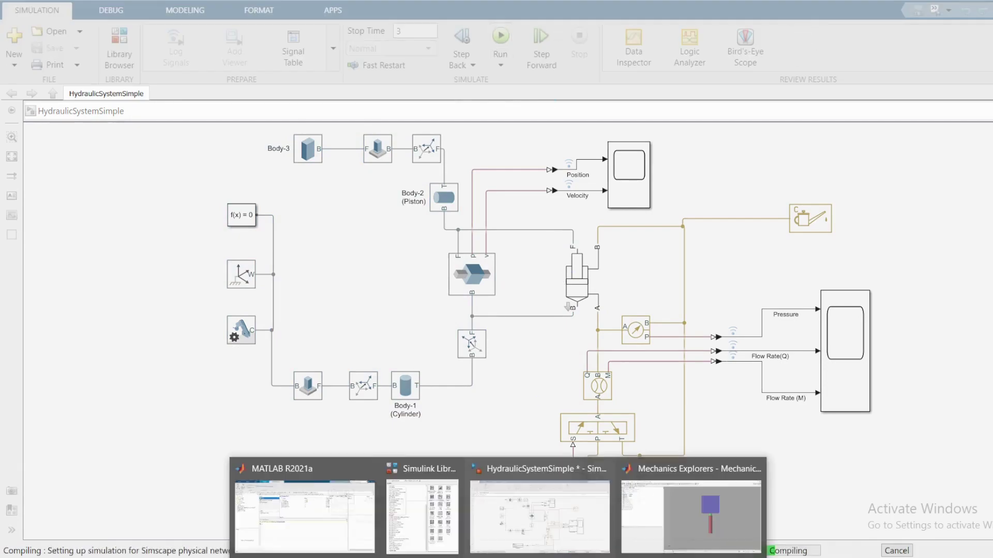
pyautogui.click(699, 505)
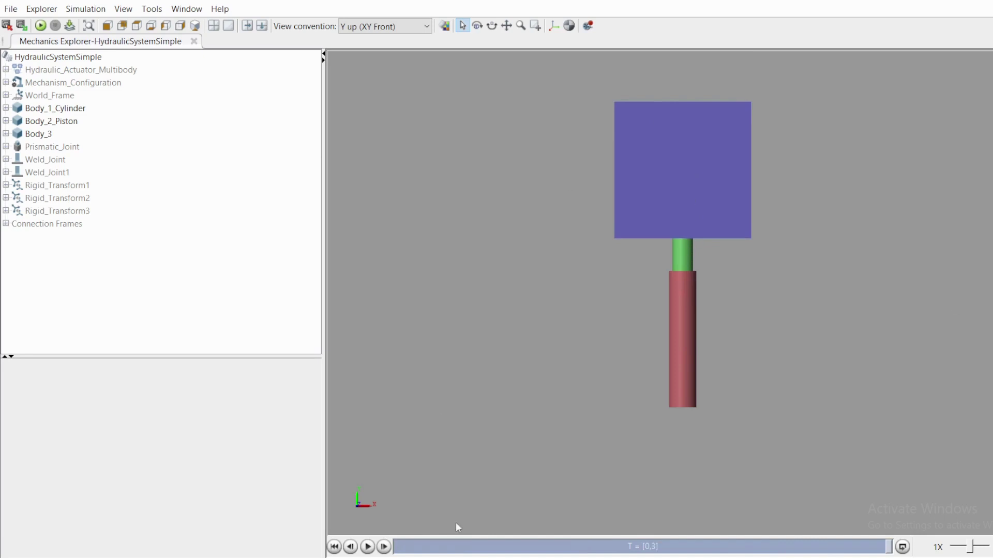
# - Show the blank HydraulicActuatedModel, then the system requirements slide beside it
pyautogui.click(522, 534)
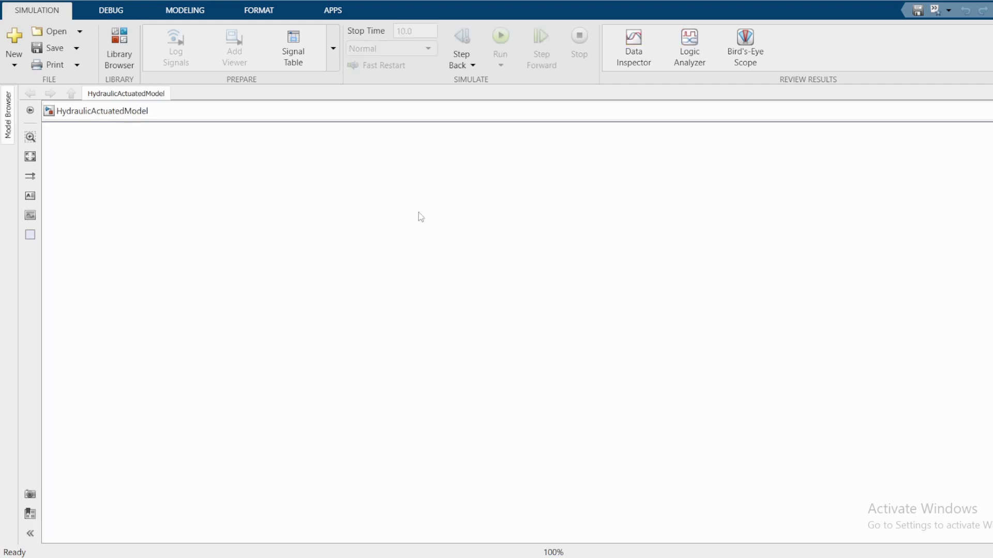
pyautogui.hotkey('alt', 'Tab')
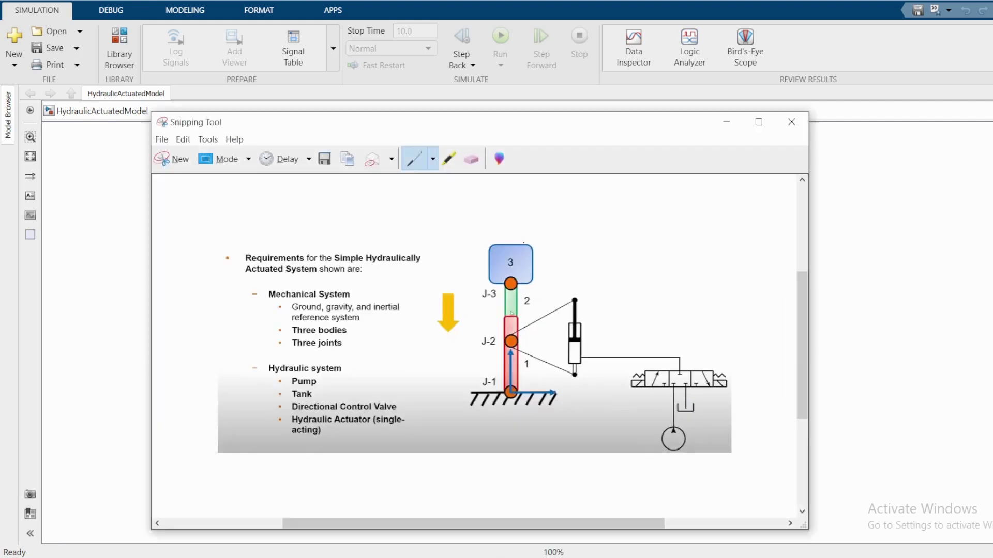
# - Mark bodies 3 and 2, the linkage outline, the gravity arrow and the ground hatch in red
pyautogui.moveTo(524, 252); pyautogui.dragTo(569, 216)
pyautogui.moveTo(538, 292)
pyautogui.mouseDown()
pyautogui.moveTo(510, 295)
pyautogui.moveTo(519, 311)
pyautogui.moveTo(544, 307)
pyautogui.moveTo(521, 293)
pyautogui.mouseUp()
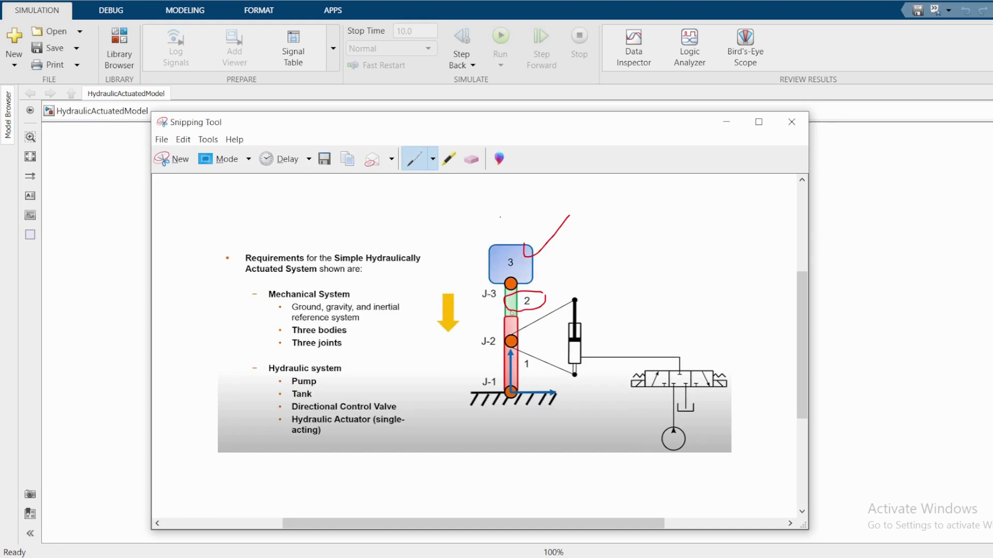
pyautogui.moveTo(501, 218)
pyautogui.mouseDown()
pyautogui.moveTo(446, 216)
pyautogui.moveTo(461, 364)
pyautogui.moveTo(524, 428)
pyautogui.moveTo(571, 419)
pyautogui.moveTo(565, 228)
pyautogui.moveTo(506, 202)
pyautogui.moveTo(456, 208)
pyautogui.mouseUp()
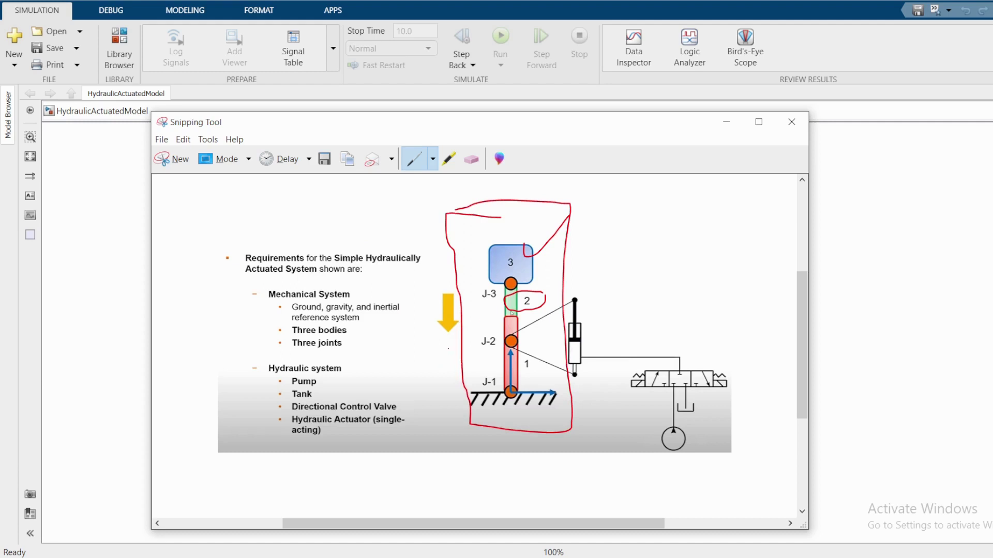
pyautogui.moveTo(429, 342)
pyautogui.mouseDown()
pyautogui.moveTo(445, 342)
pyautogui.moveTo(450, 360)
pyautogui.moveTo(439, 370)
pyautogui.mouseUp()
pyautogui.moveTo(483, 392)
pyautogui.mouseDown()
pyautogui.moveTo(470, 410)
pyautogui.moveTo(494, 403)
pyautogui.mouseUp()
# - Tick the pump, box the directional control valve, and mark its inside, inlet and right end in red
pyautogui.moveTo(681, 433)
pyautogui.mouseDown()
pyautogui.moveTo(706, 425)
pyautogui.moveTo(704, 407)
pyautogui.mouseUp()
pyautogui.moveTo(630, 366)
pyautogui.mouseDown()
pyautogui.moveTo(764, 398)
pyautogui.moveTo(633, 369)
pyautogui.mouseUp()
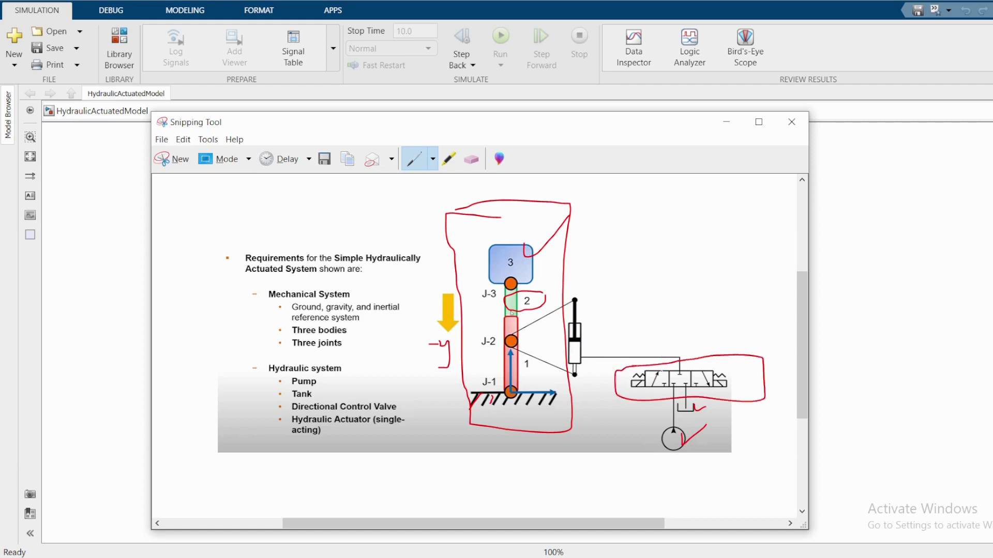
pyautogui.moveTo(660, 376); pyautogui.dragTo(656, 386)
pyautogui.moveTo(590, 356); pyautogui.dragTo(590, 366)
pyautogui.moveTo(729, 378); pyautogui.dragTo(741, 365)
# - Switch to the Blue Pen and outline the actuator cylinder with an arrow into the linkage
pyautogui.click(433, 159)
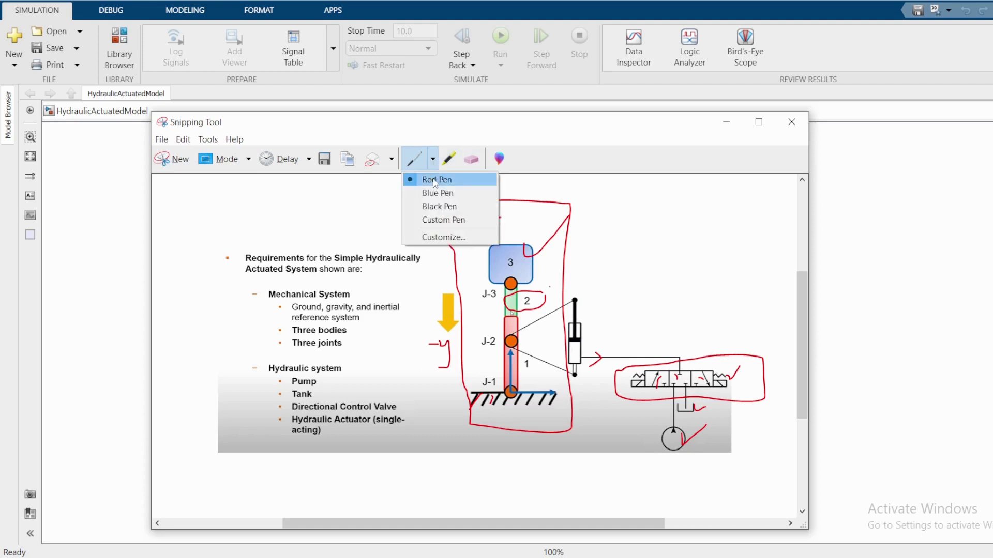
pyautogui.click(436, 194)
pyautogui.moveTo(551, 287)
pyautogui.mouseDown()
pyautogui.moveTo(578, 391)
pyautogui.moveTo(550, 288)
pyautogui.mouseUp()
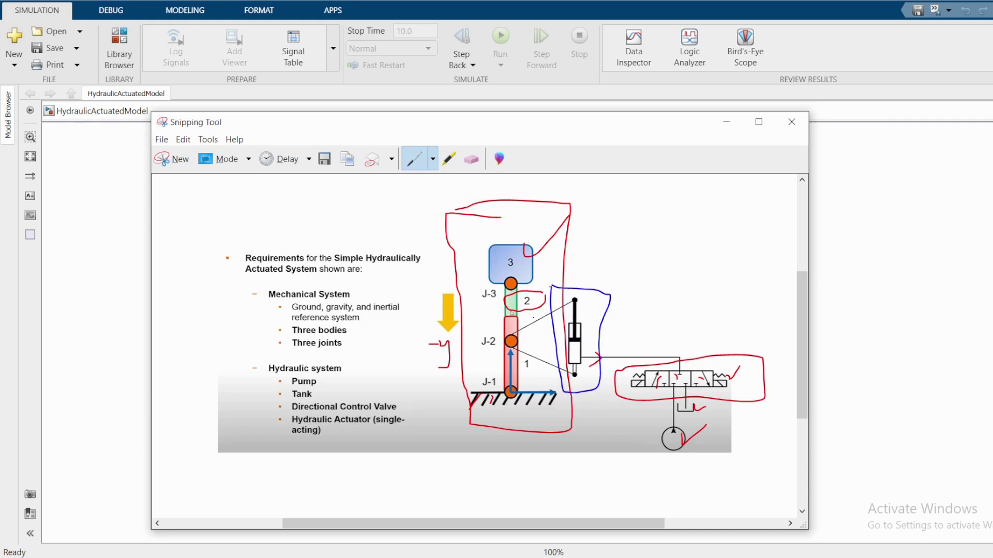
pyautogui.moveTo(535, 318); pyautogui.dragTo(533, 329)
# - Add a blue arrow beside body 1 and circle body 3 and joint J-2
pyautogui.moveTo(545, 355); pyautogui.dragTo(543, 369)
pyautogui.moveTo(517, 259); pyautogui.dragTo(512, 264)
pyautogui.moveTo(497, 331)
pyautogui.mouseDown()
pyautogui.moveTo(519, 350)
pyautogui.moveTo(527, 334)
pyautogui.moveTo(477, 342)
pyautogui.mouseUp()
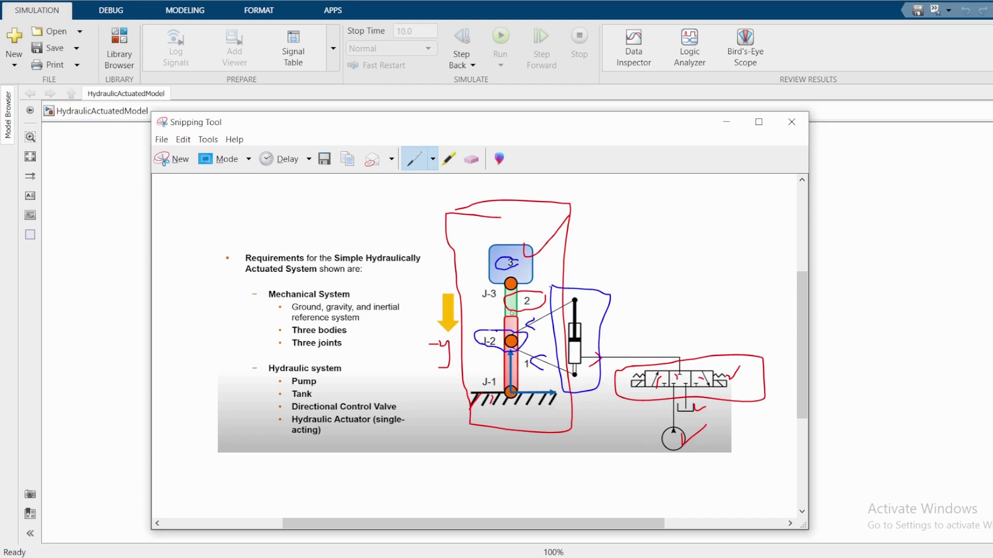